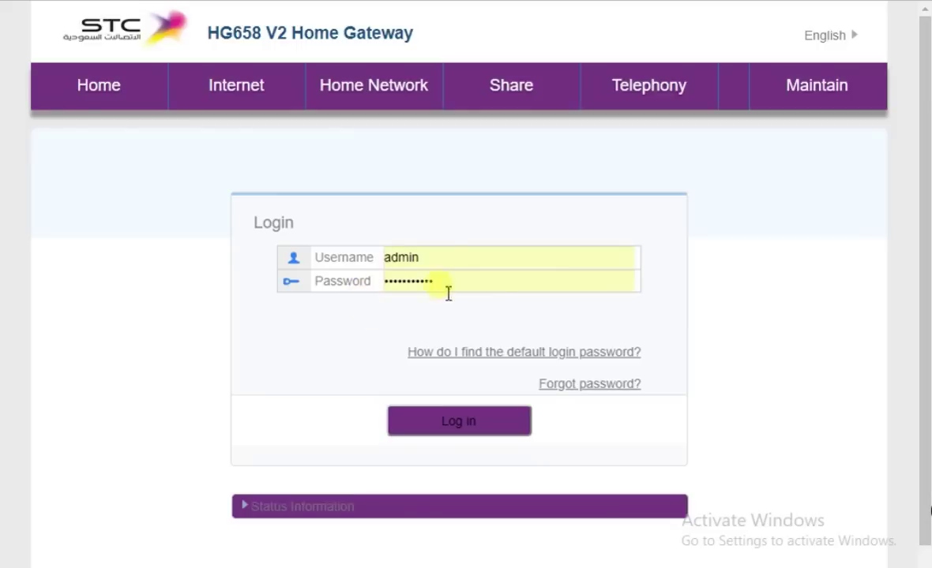
- Log in to the home gateway with the username admin and the prefilled password
{"action": "double_click", "coordinate": [468, 254]}
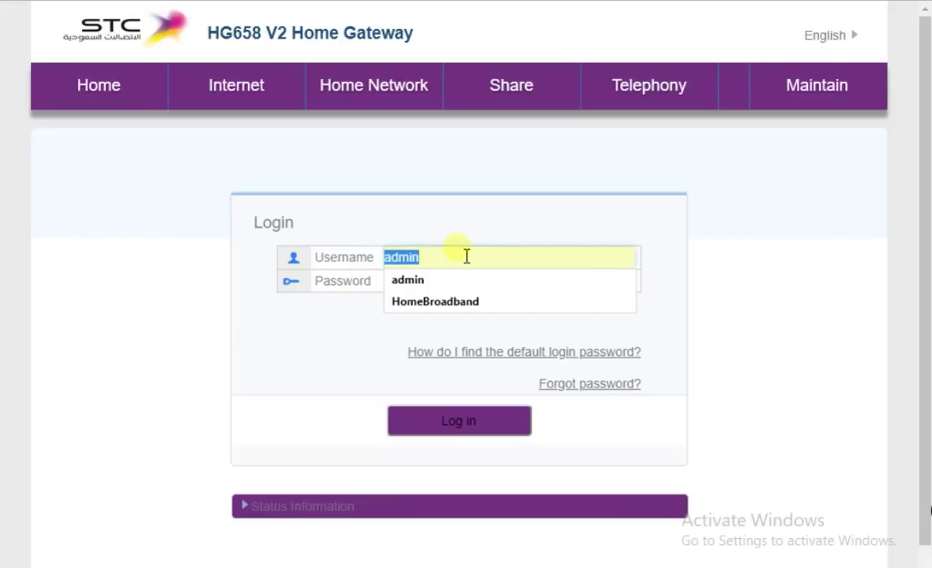
{"action": "left_click", "coordinate": [467, 221]}
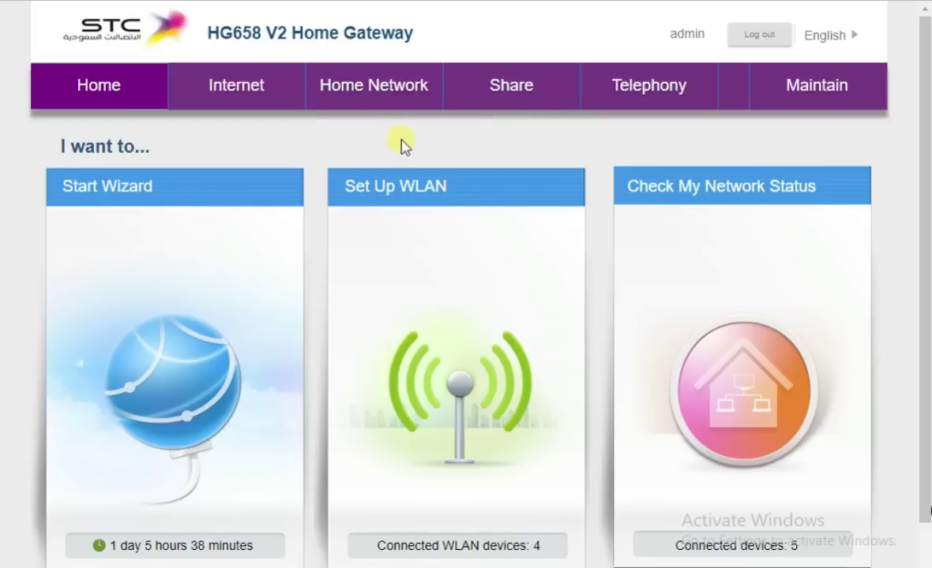
- Open the home network's WLAN settings and expand the WLAN Encryption section
{"action": "left_click", "coordinate": [353, 104]}
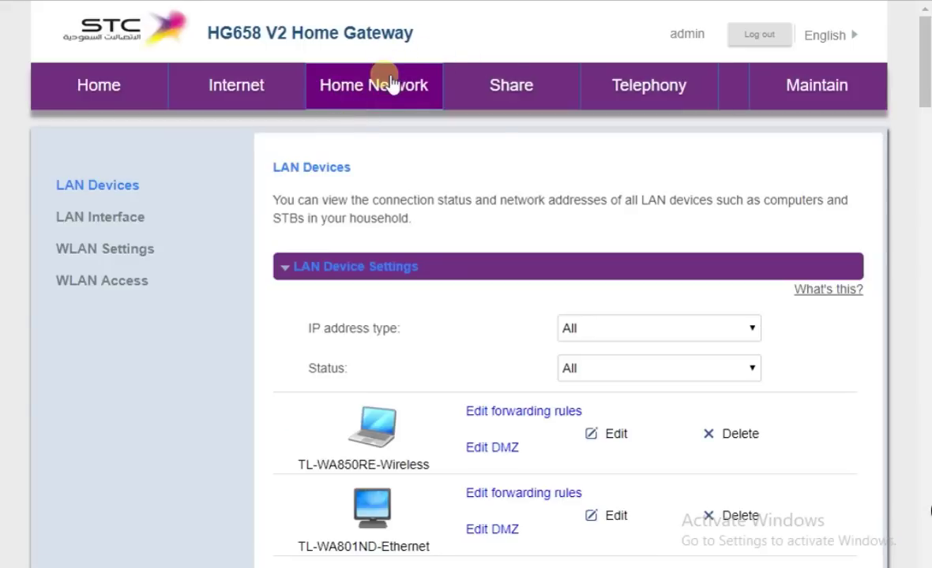
{"action": "left_click", "coordinate": [115, 253]}
{"action": "scroll", "coordinate": [658, 219], "scroll_direction": "down", "scroll_amount": 1}
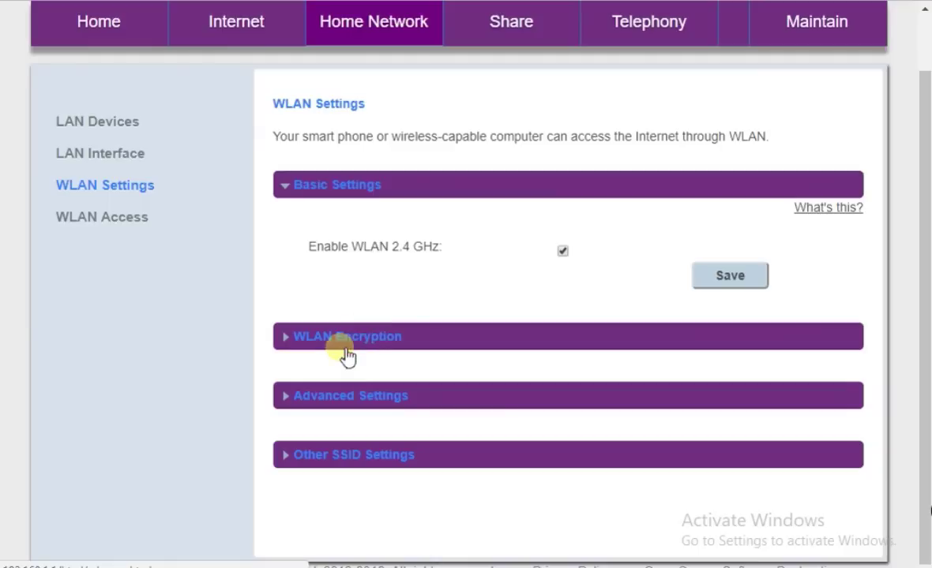
{"action": "left_click", "coordinate": [389, 337]}
{"action": "scroll", "coordinate": [405, 316], "scroll_direction": "down", "scroll_amount": 4}
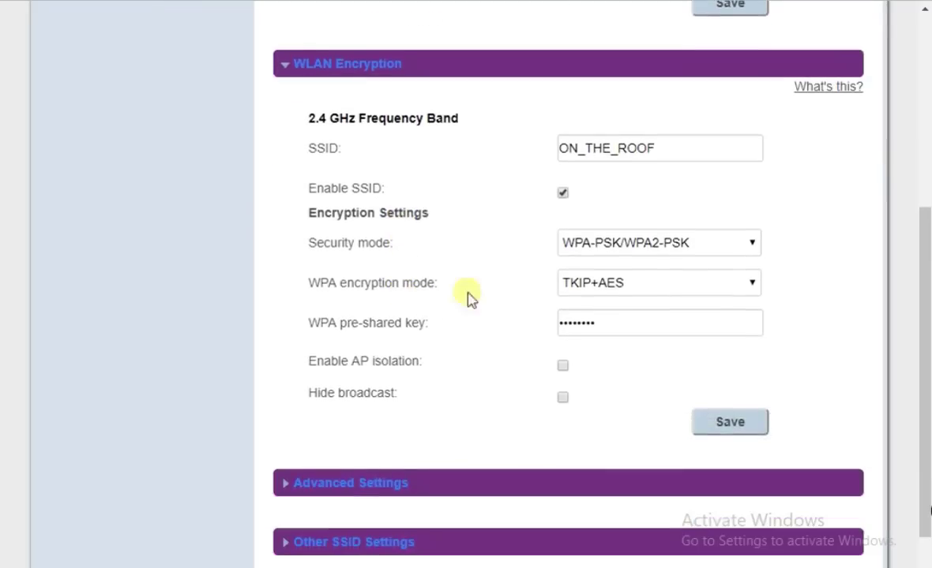
- Examine the SSID and WPA pre-shared key fields of the 2.4 GHz band without changing them
{"action": "left_click", "coordinate": [683, 156]}
{"action": "double_click", "coordinate": [683, 156]}
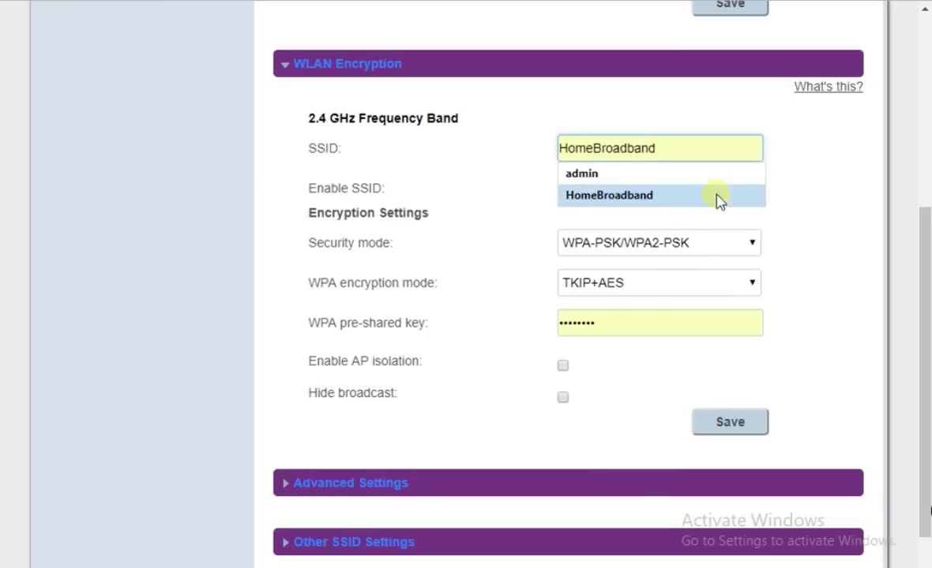
{"action": "left_click", "coordinate": [676, 108]}
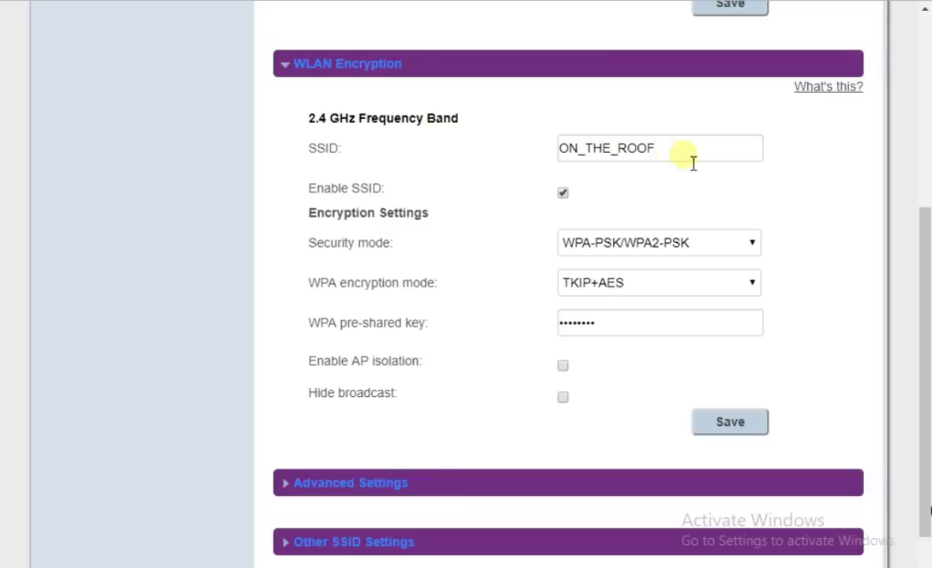
{"action": "double_click", "coordinate": [683, 152]}
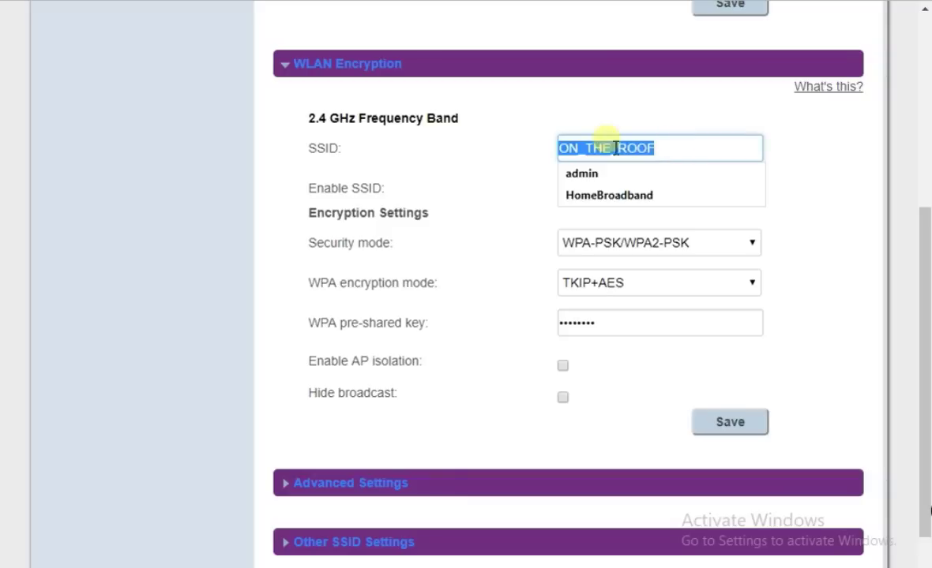
{"action": "left_click", "coordinate": [640, 100]}
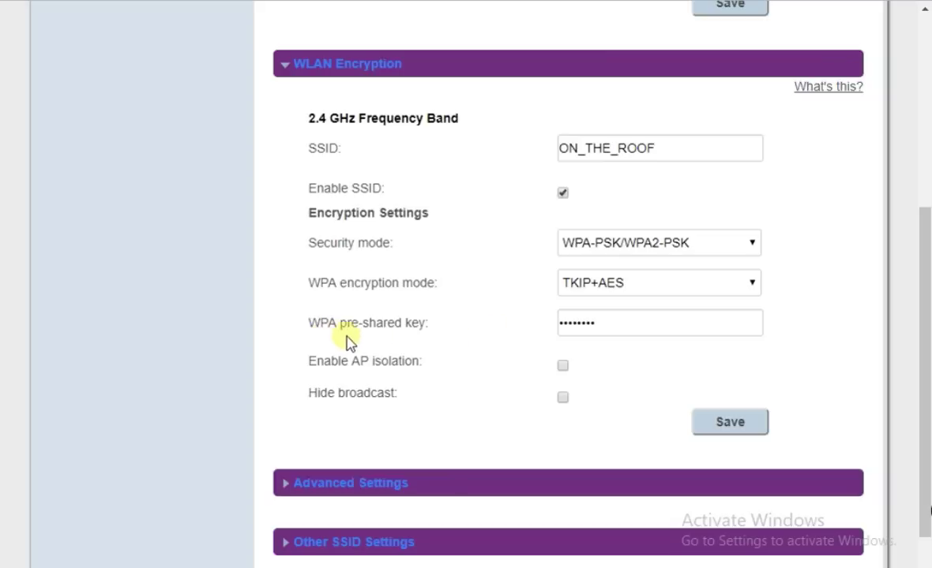
{"action": "double_click", "coordinate": [659, 328]}
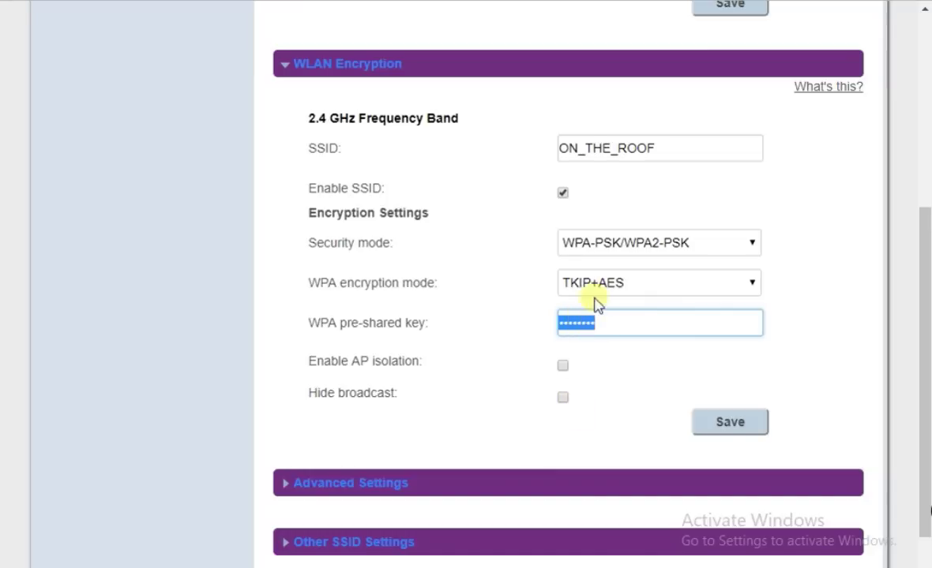
{"action": "double_click", "coordinate": [647, 148]}
{"action": "left_click", "coordinate": [647, 148]}
{"action": "left_click", "coordinate": [571, 122]}
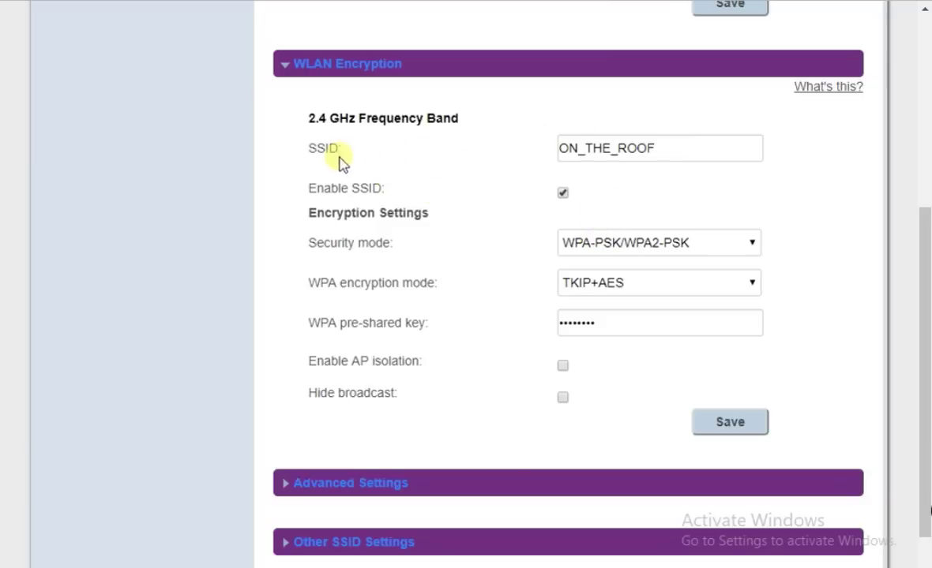
{"action": "double_click", "coordinate": [685, 148]}
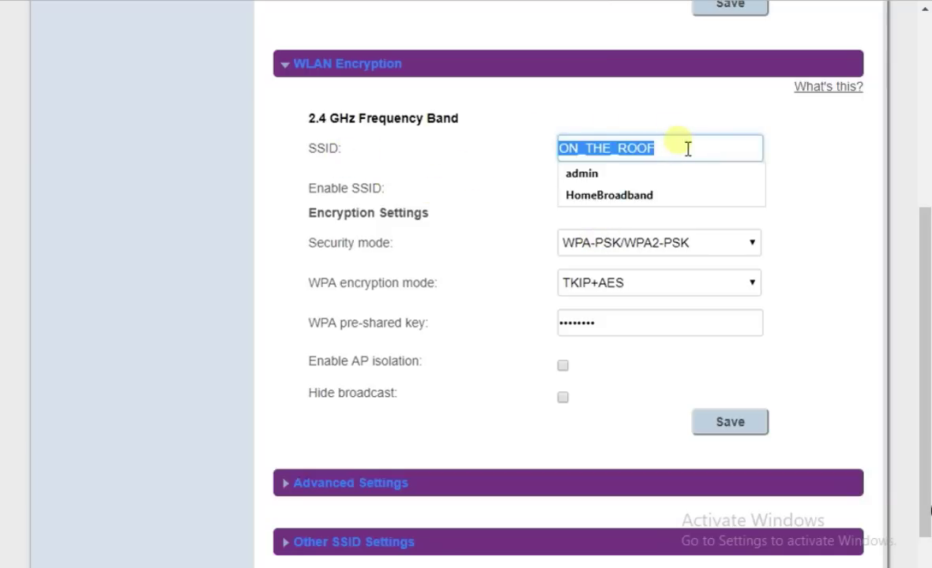
{"action": "left_click", "coordinate": [586, 118]}
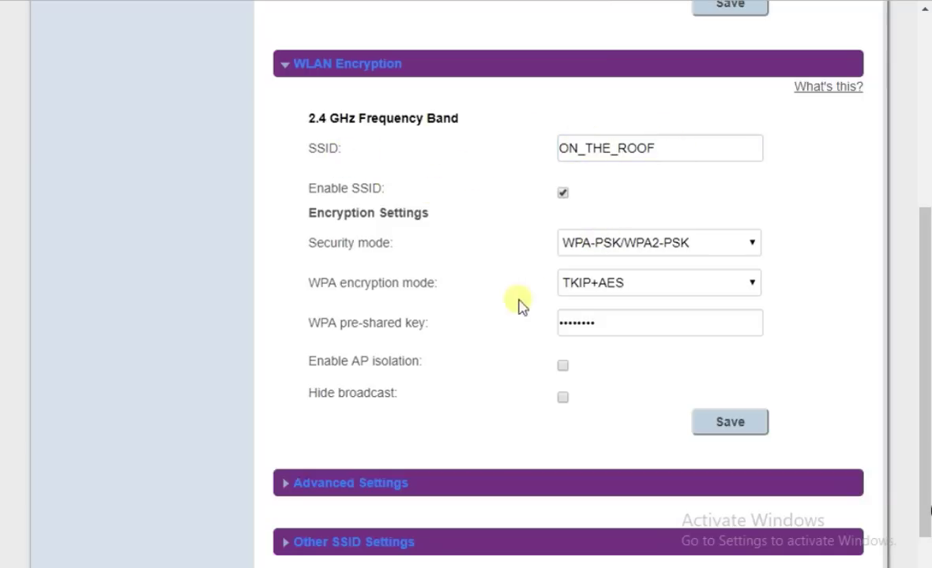
{"action": "double_click", "coordinate": [607, 331]}
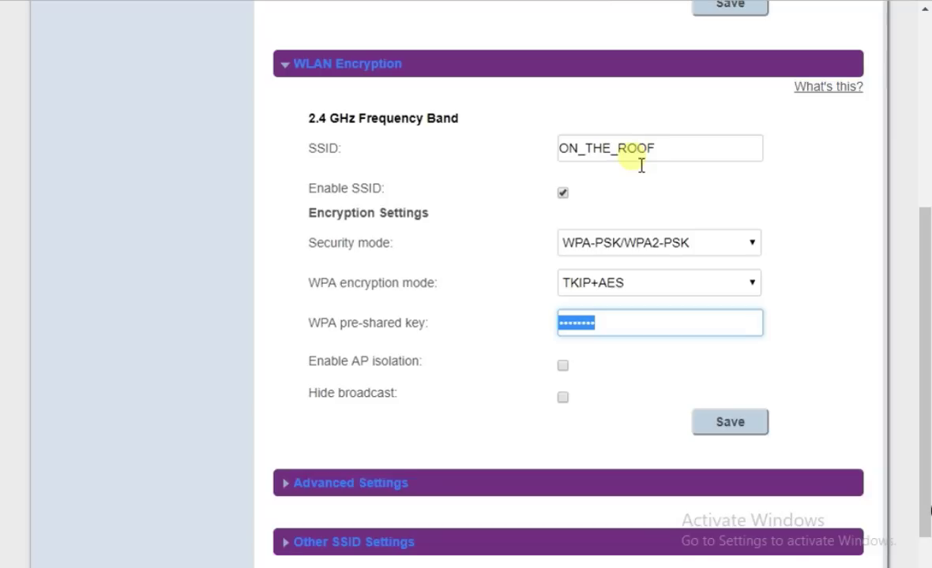
- Expand the Other SSID Settings section and bring its list of additional SSIDs into view
{"action": "scroll", "coordinate": [624, 185], "scroll_direction": "down", "scroll_amount": 1}
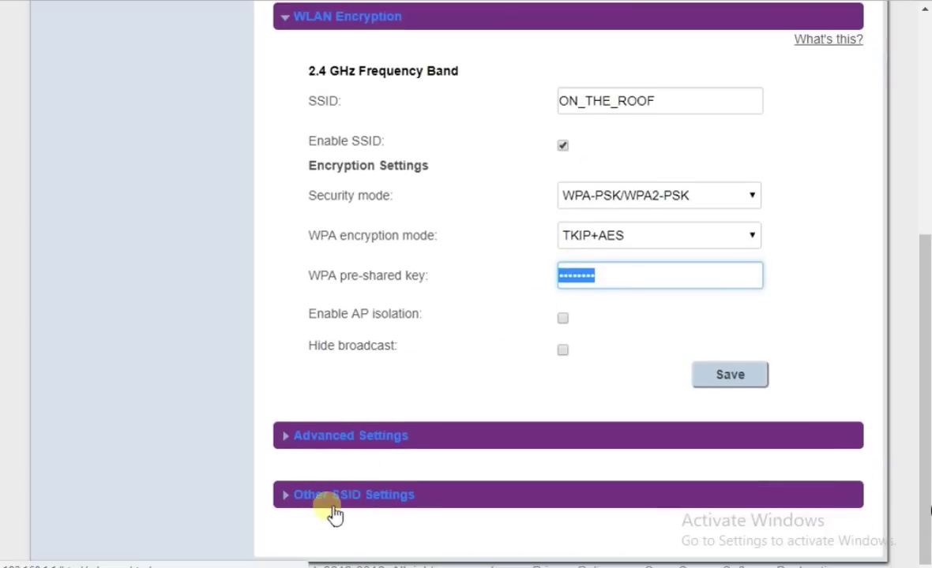
{"action": "left_click", "coordinate": [395, 499]}
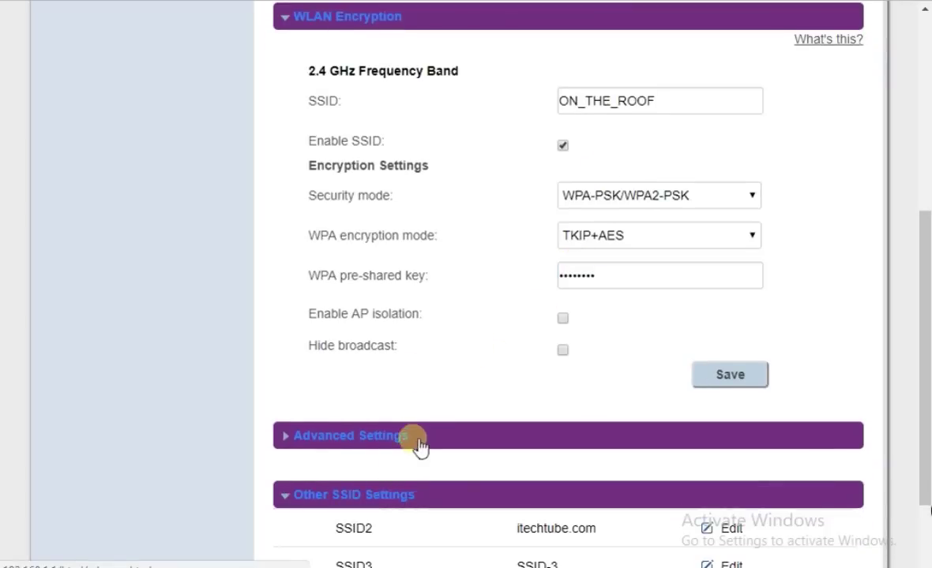
{"action": "scroll", "coordinate": [416, 440], "scroll_direction": "down", "scroll_amount": 3}
{"action": "scroll", "coordinate": [359, 75], "scroll_direction": "up", "scroll_amount": 4}
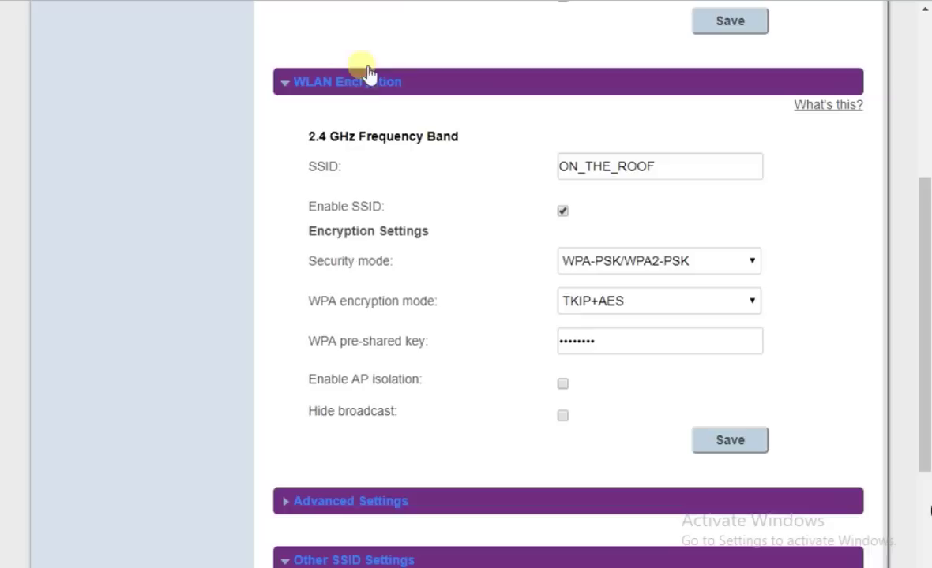
{"action": "scroll", "coordinate": [379, 284], "scroll_direction": "down", "scroll_amount": 3}
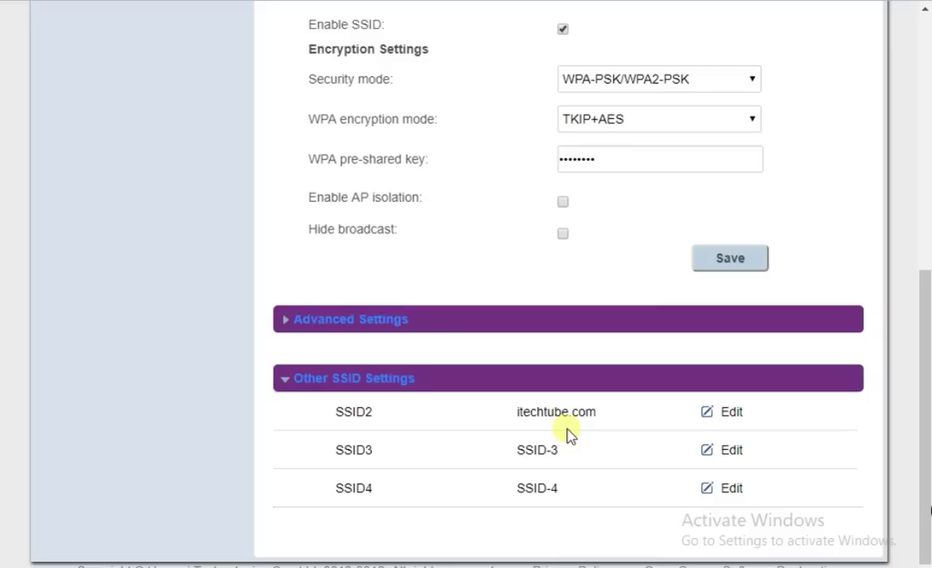
- Compare the main network's SSID and WPA pre-shared key settings with the entries under Other SSID Settings
{"action": "scroll", "coordinate": [565, 423], "scroll_direction": "up", "scroll_amount": 5}
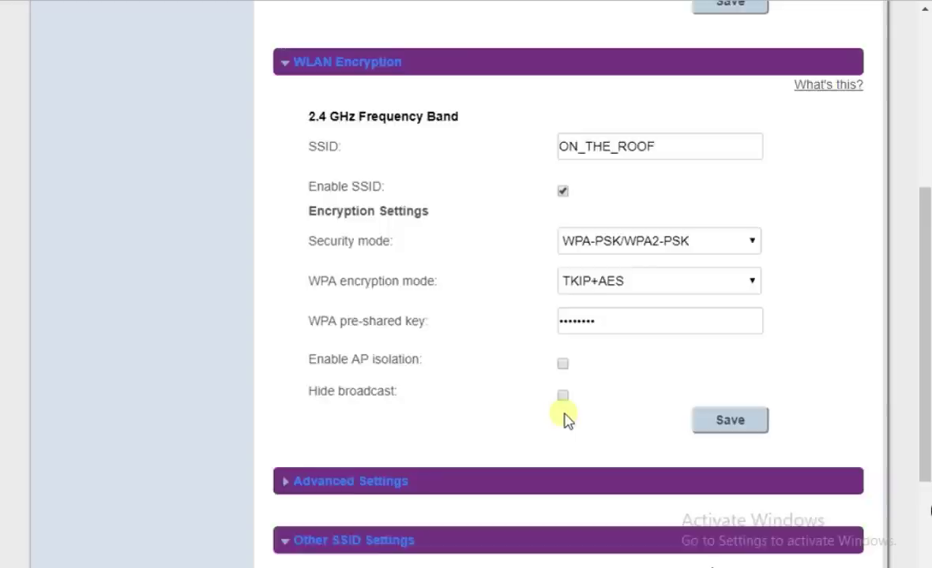
{"action": "scroll", "coordinate": [565, 412], "scroll_direction": "down", "scroll_amount": 1}
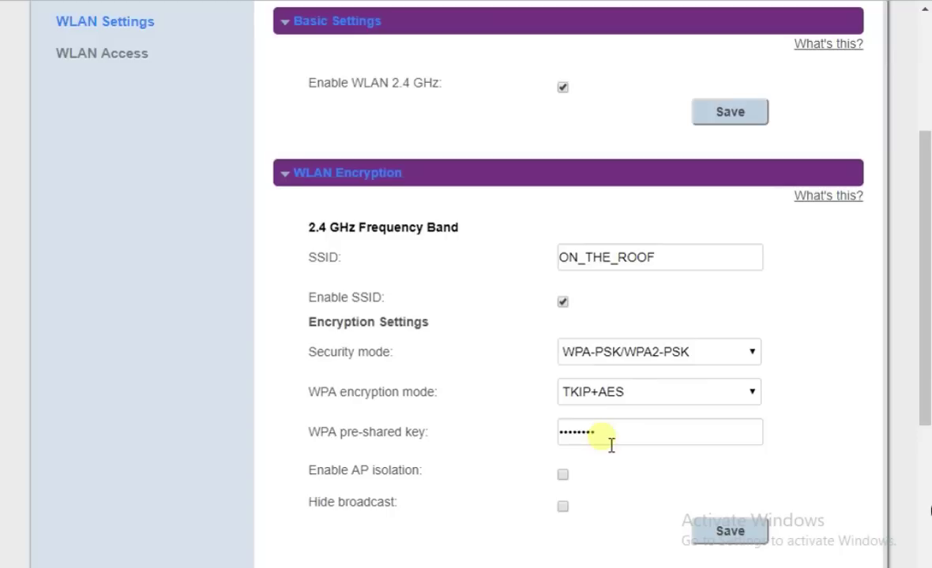
{"action": "scroll", "coordinate": [611, 444], "scroll_direction": "down", "scroll_amount": 3}
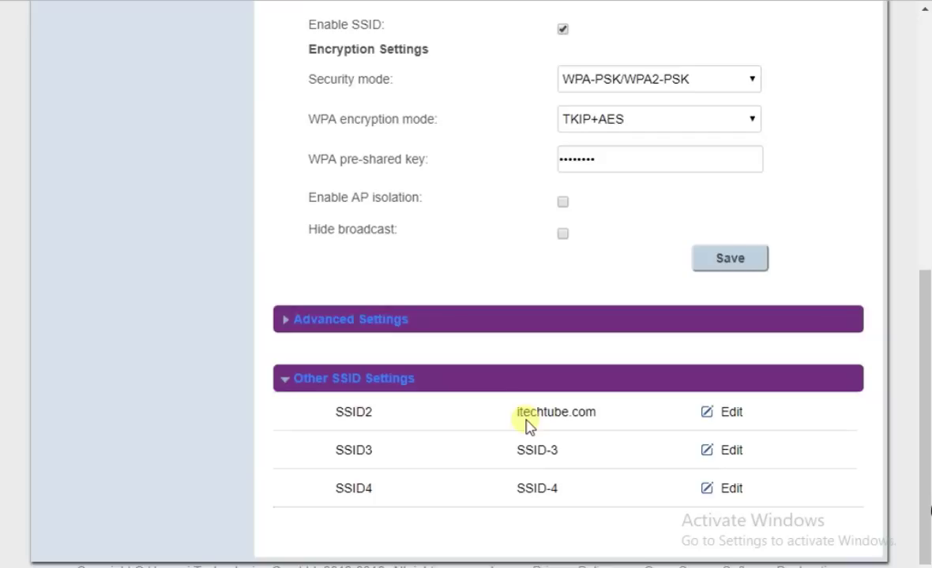
{"action": "scroll", "coordinate": [528, 424], "scroll_direction": "up", "scroll_amount": 2}
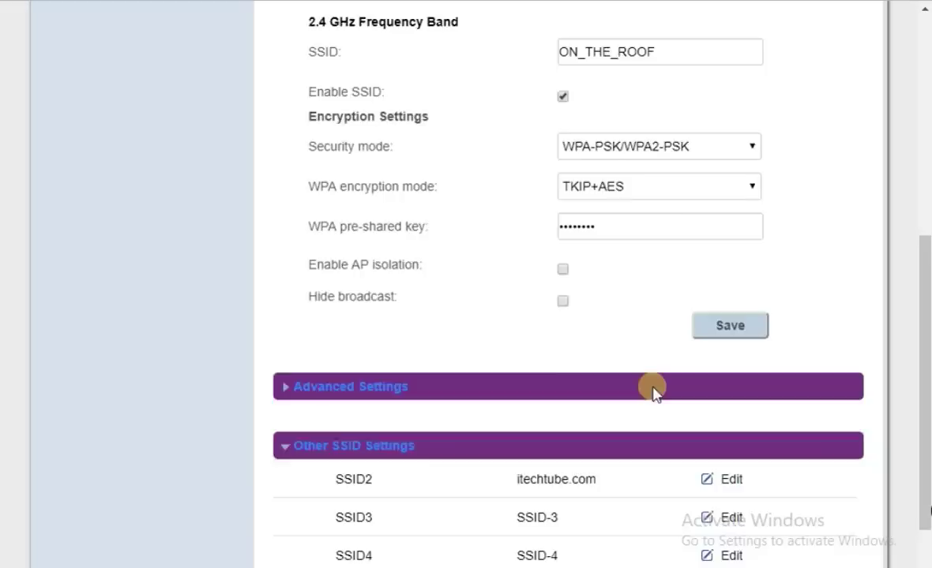
{"action": "double_click", "coordinate": [636, 177]}
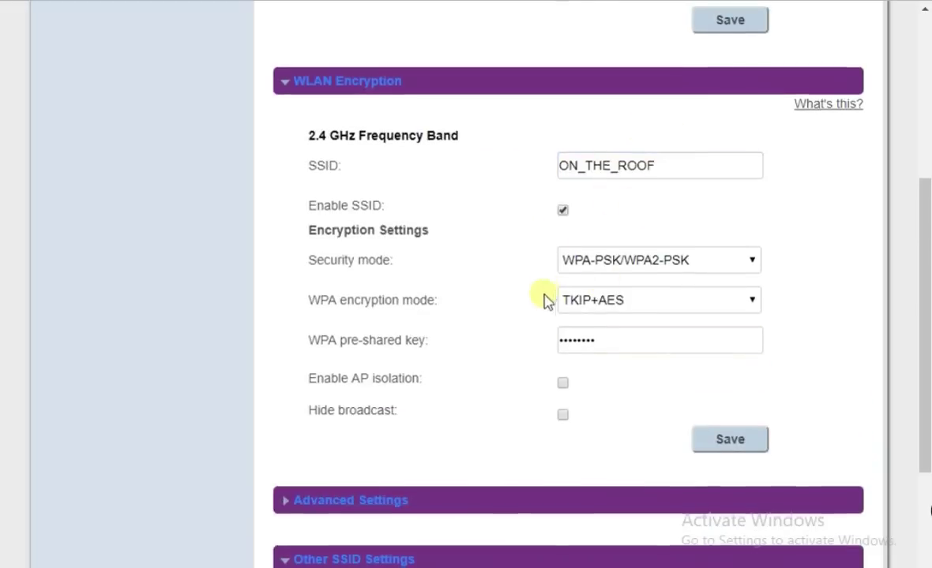
{"action": "scroll", "coordinate": [553, 316], "scroll_direction": "down", "scroll_amount": 2}
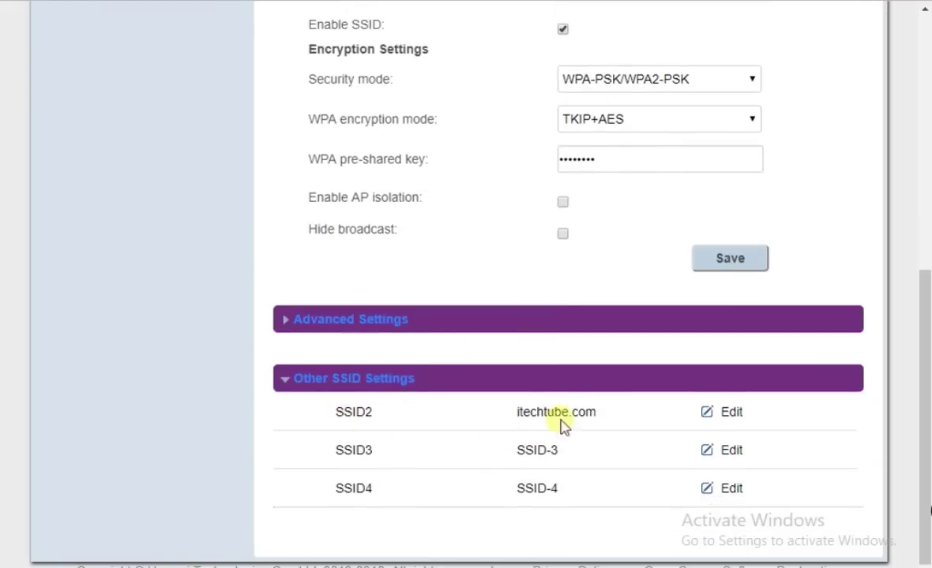
{"action": "double_click", "coordinate": [598, 163]}
{"action": "scroll", "coordinate": [615, 154], "scroll_direction": "up", "scroll_amount": 1}
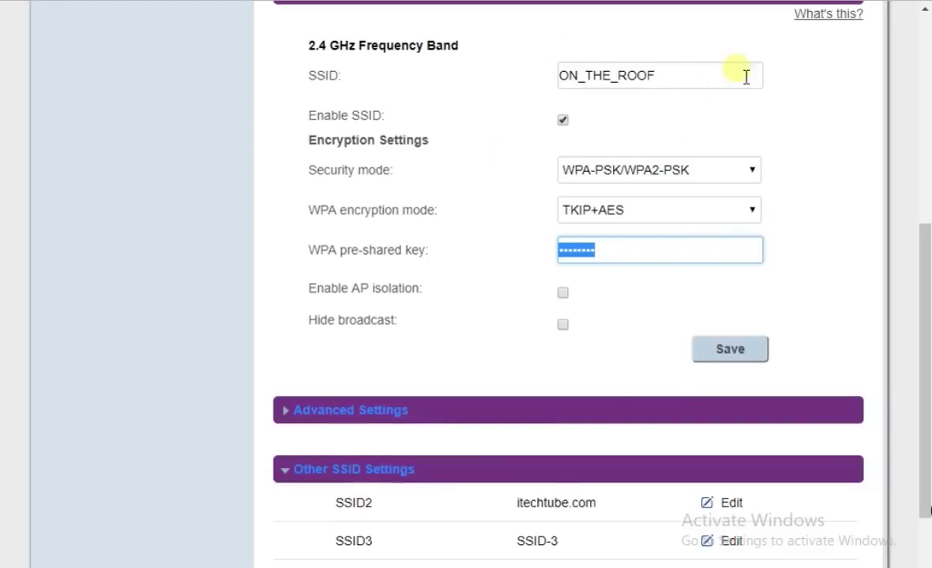
{"action": "scroll", "coordinate": [578, 278], "scroll_direction": "down", "scroll_amount": 1}
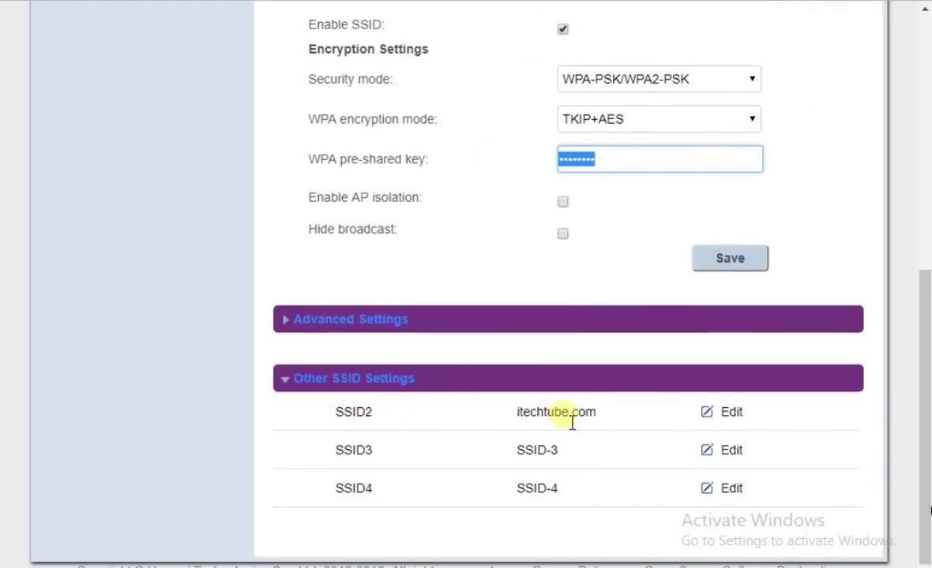
- Open the SSID2 entry for editing and select the contents of its WPA pre-shared key field
{"action": "left_click", "coordinate": [732, 420]}
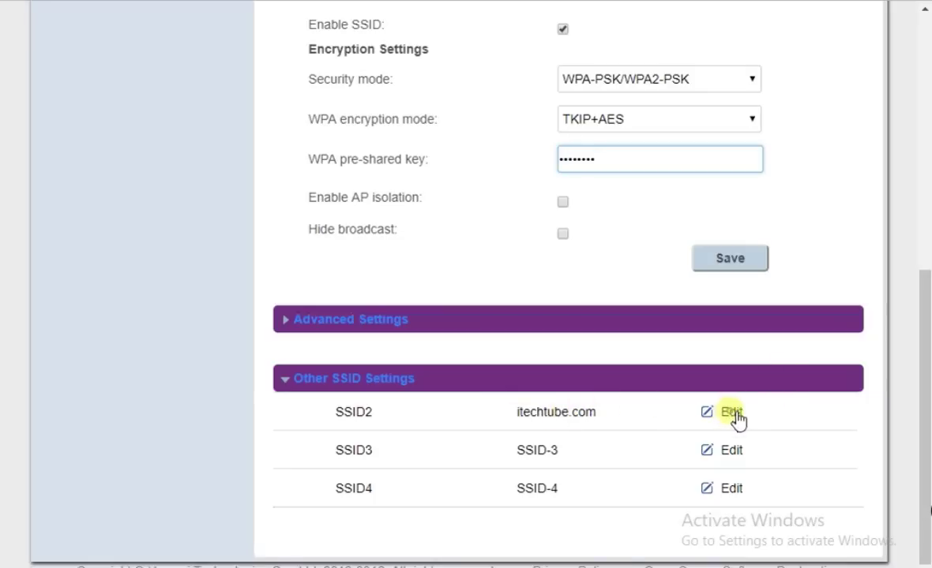
{"action": "scroll", "coordinate": [673, 403], "scroll_direction": "down", "scroll_amount": 2}
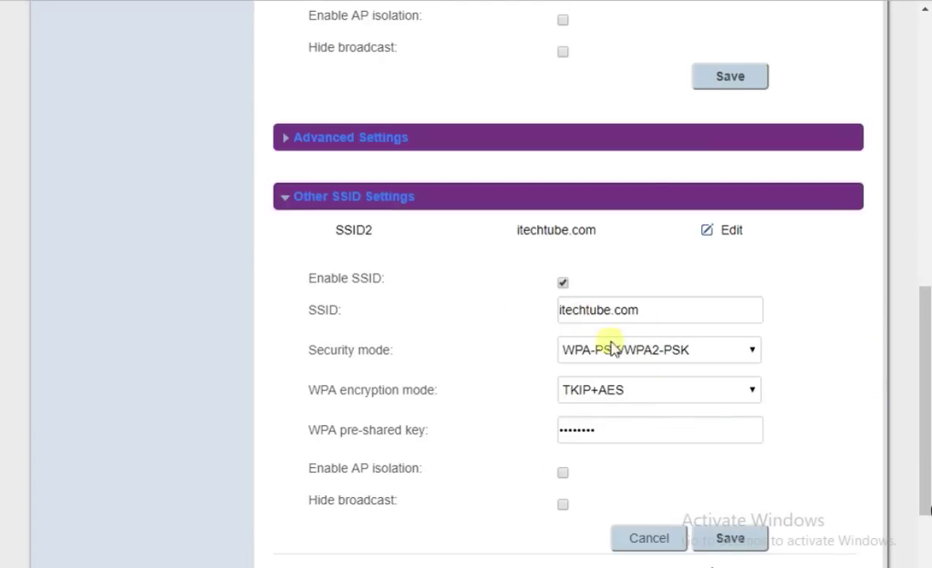
{"action": "left_click", "coordinate": [608, 429]}
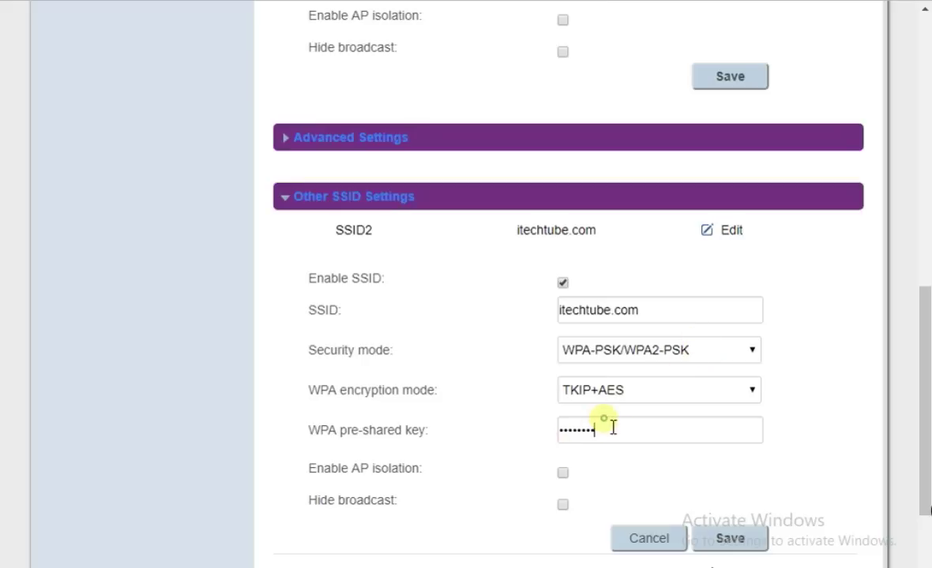
{"action": "double_click", "coordinate": [612, 427]}
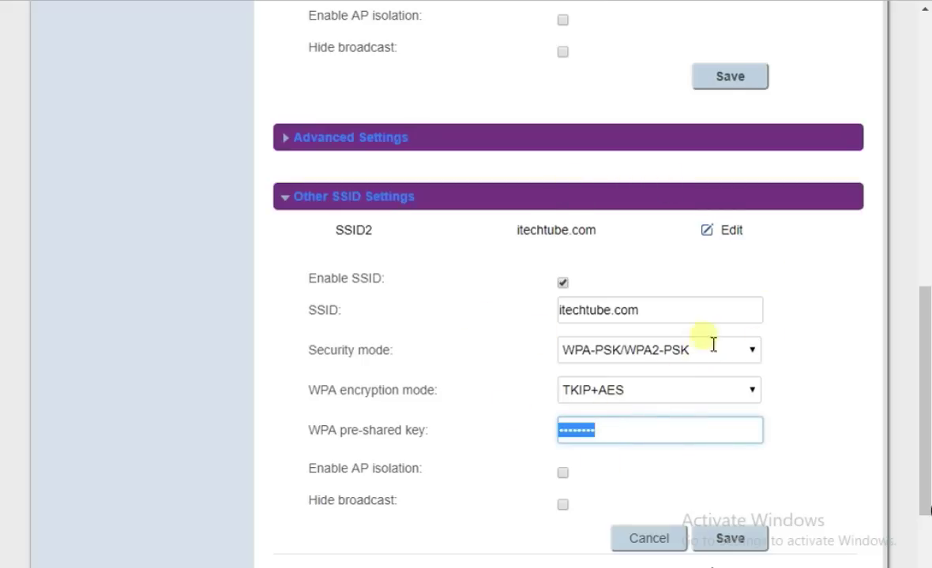
{"action": "scroll", "coordinate": [572, 379], "scroll_direction": "down", "scroll_amount": 3}
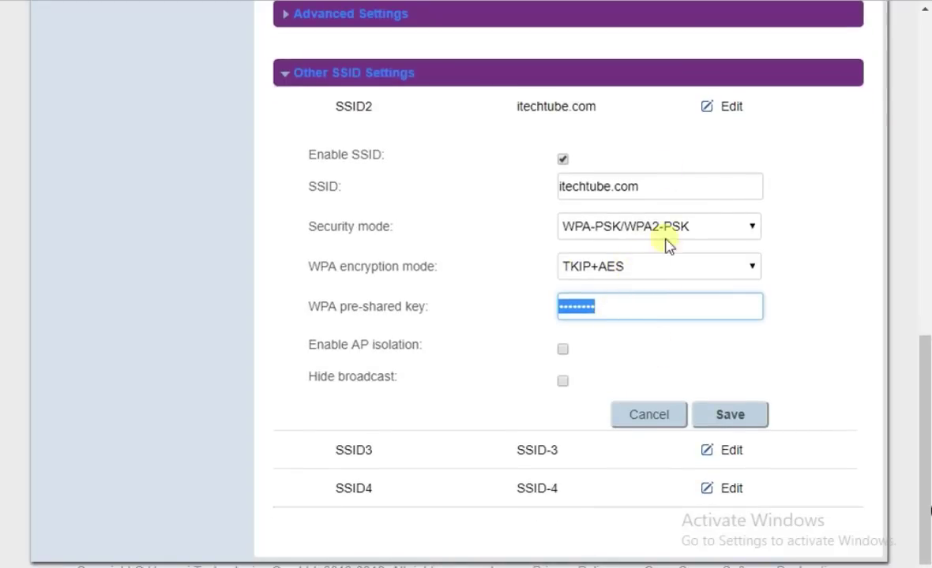
- Switch SSID2's security mode to None and back to WPA-PSK/WPA2-PSK
{"action": "left_click", "coordinate": [627, 229]}
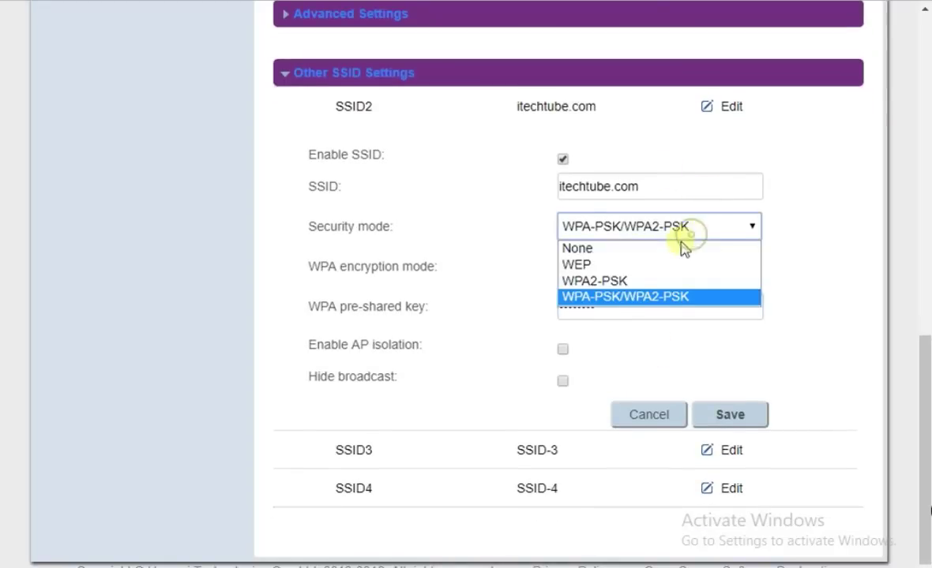
{"action": "left_click", "coordinate": [592, 249]}
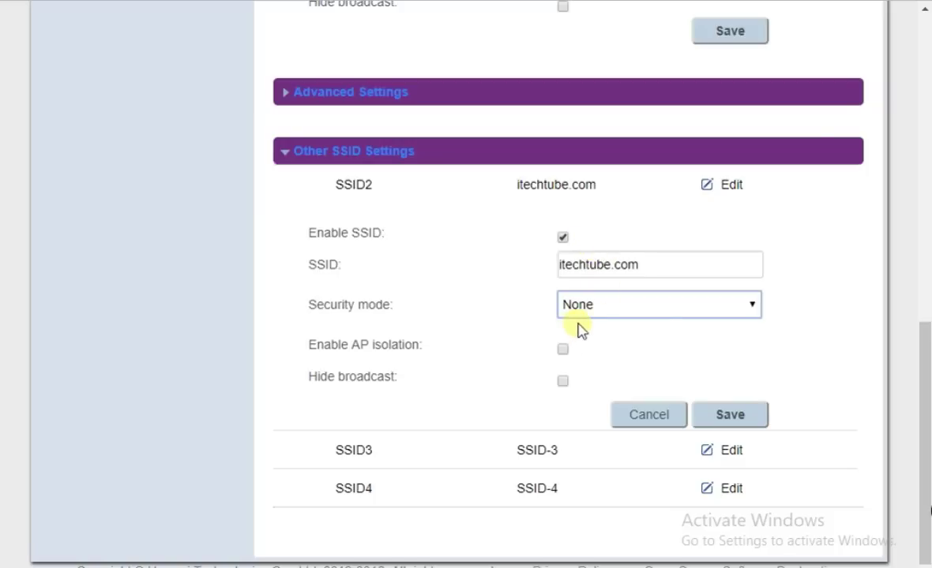
{"action": "left_click", "coordinate": [630, 311]}
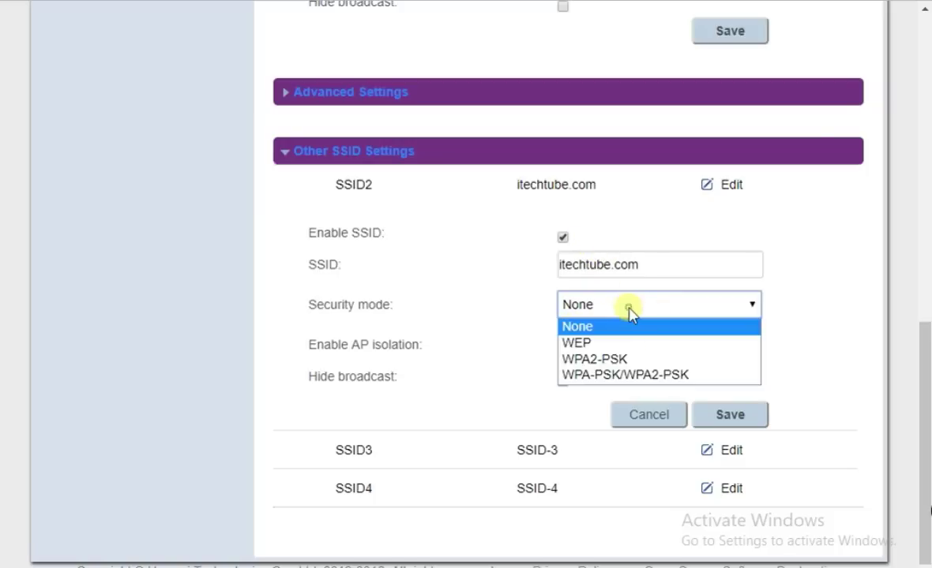
{"action": "left_click", "coordinate": [616, 376]}
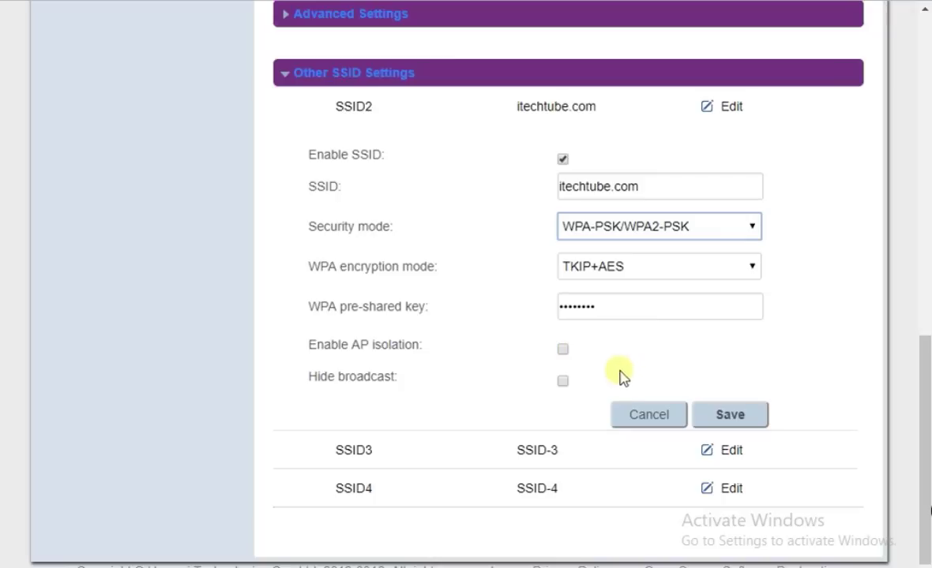
- Close the SSID2 entry without saving and compare the main network's settings with SSID2's name under Other SSID Settings
{"action": "left_click", "coordinate": [649, 419]}
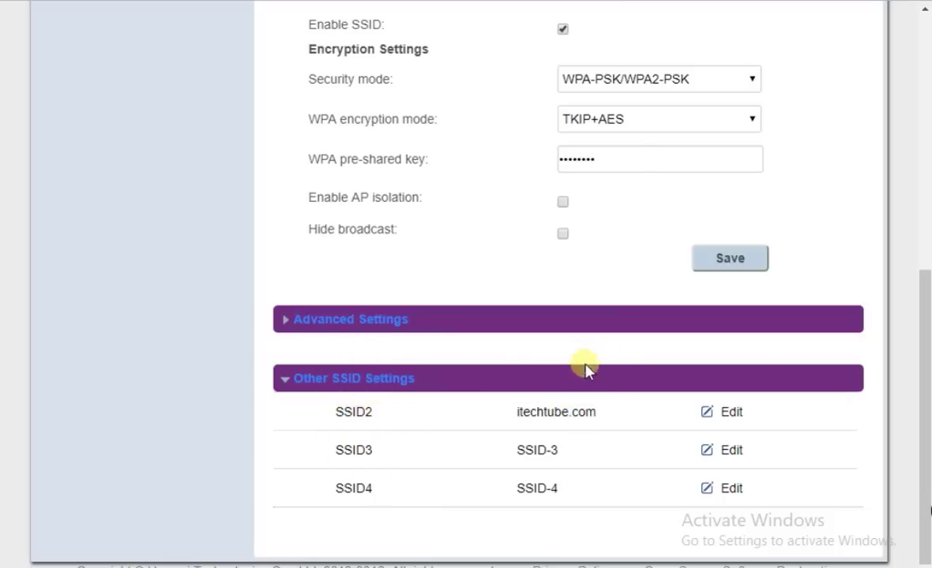
{"action": "scroll", "coordinate": [586, 365], "scroll_direction": "up", "scroll_amount": 1}
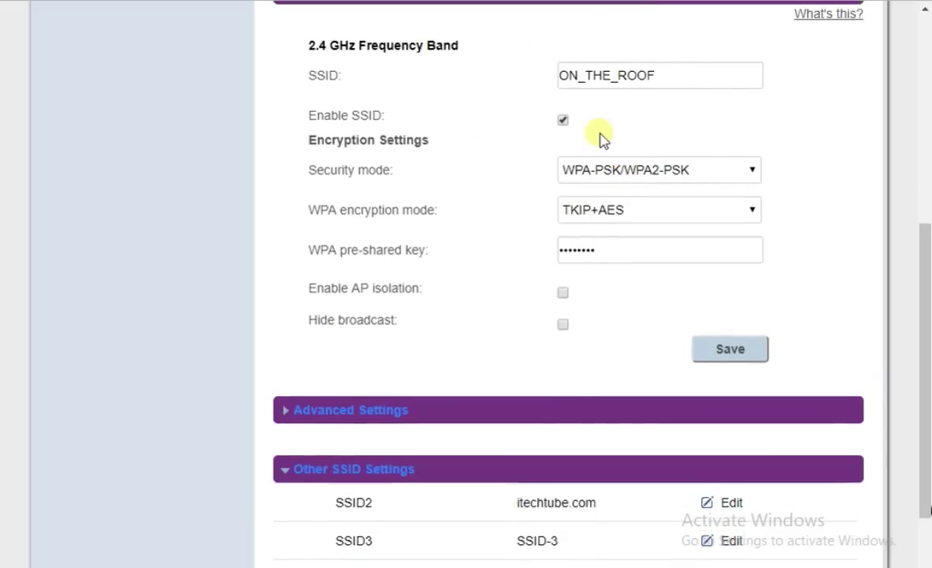
{"action": "scroll", "coordinate": [574, 203], "scroll_direction": "down", "scroll_amount": 1}
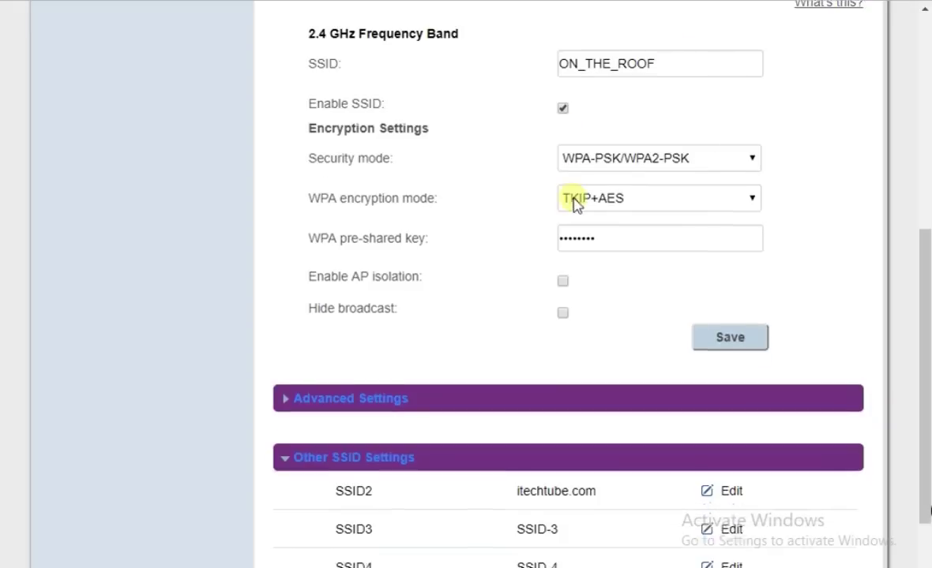
{"action": "scroll", "coordinate": [574, 202], "scroll_direction": "down", "scroll_amount": 1}
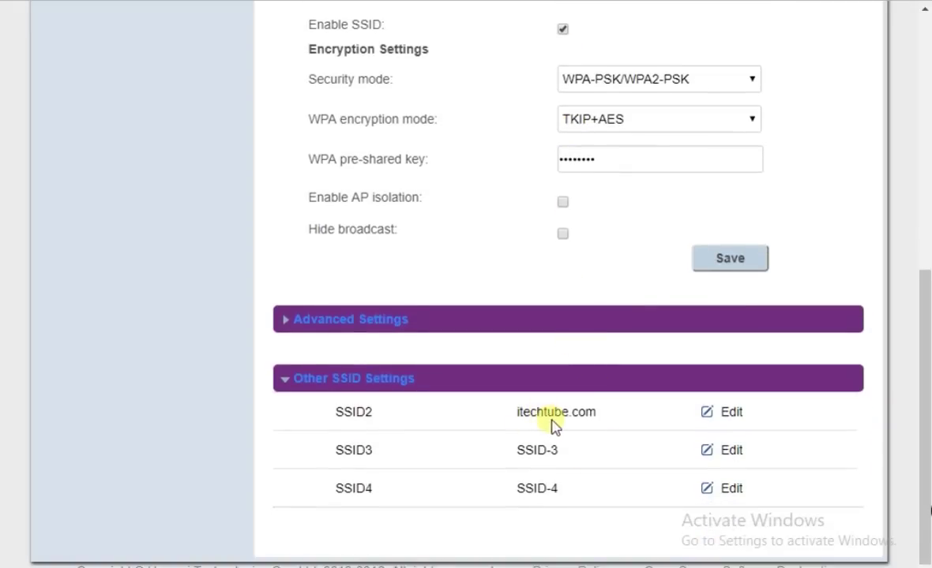
{"action": "double_click", "coordinate": [584, 422]}
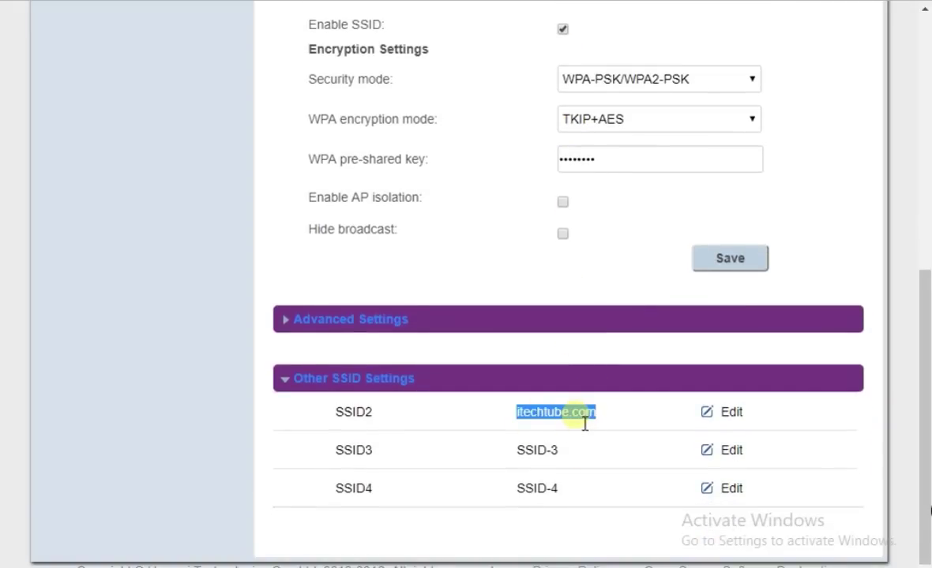
- Review the WLAN Settings page from Basic Settings through WLAN Encryption to Other SSID Settings, and return to the Enable WLAN 2.4 GHz option
{"action": "scroll", "coordinate": [584, 424], "scroll_direction": "up", "scroll_amount": 7}
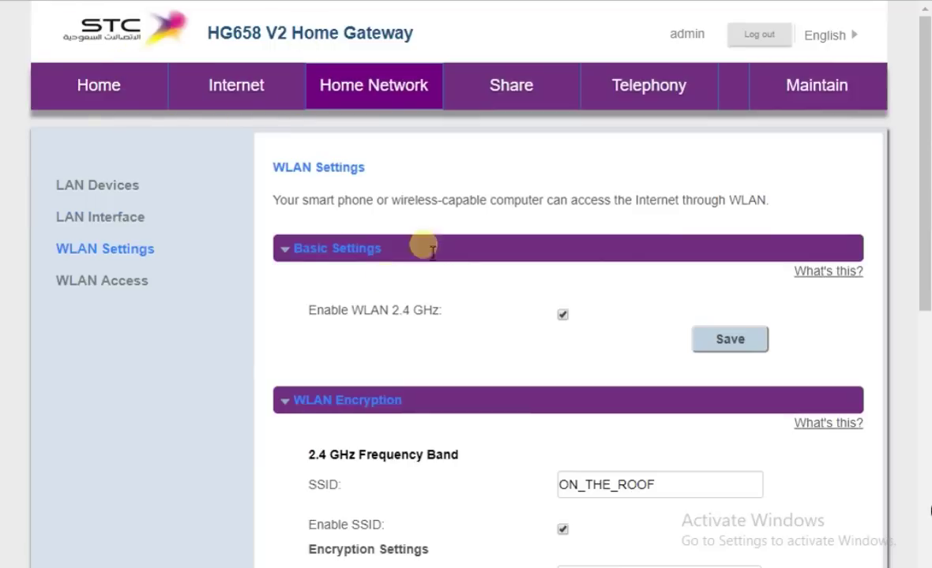
{"action": "scroll", "coordinate": [521, 351], "scroll_direction": "down", "scroll_amount": 3}
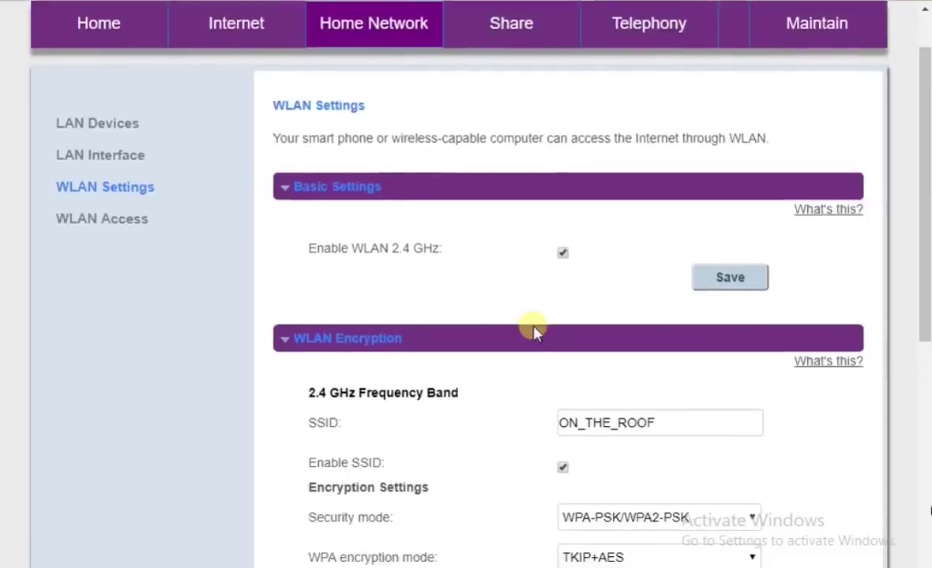
{"action": "scroll", "coordinate": [533, 332], "scroll_direction": "down", "scroll_amount": 3}
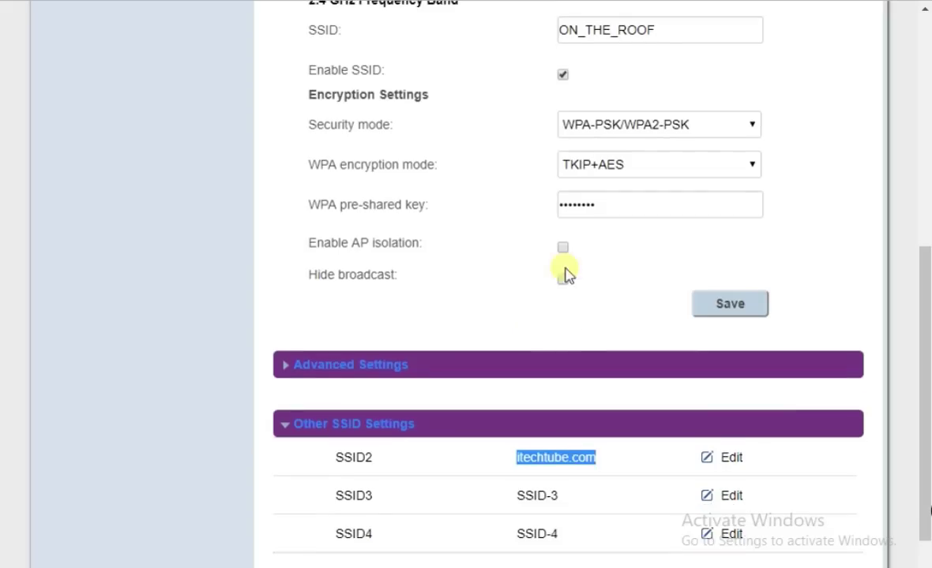
{"action": "scroll", "coordinate": [553, 166], "scroll_direction": "down", "scroll_amount": 1}
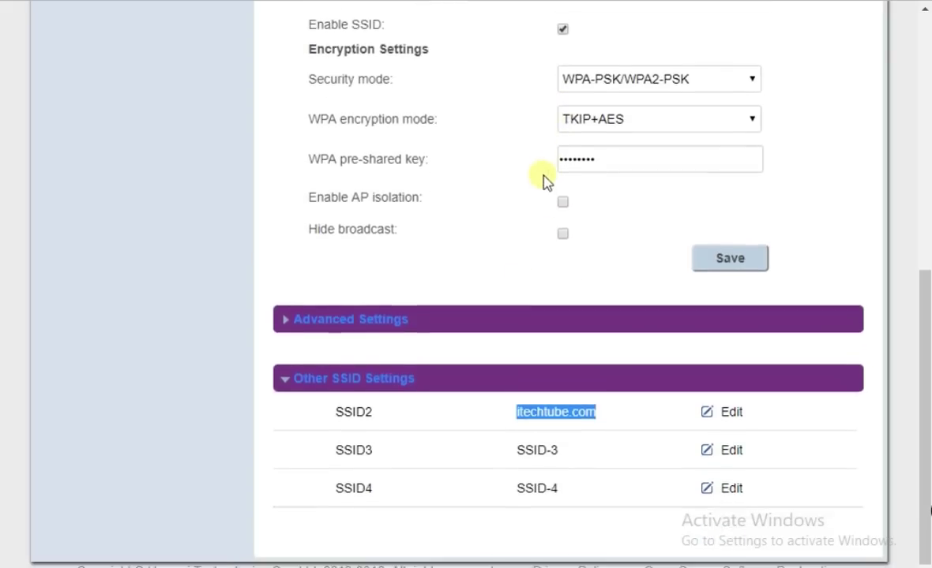
{"action": "scroll", "coordinate": [548, 183], "scroll_direction": "up", "scroll_amount": 6}
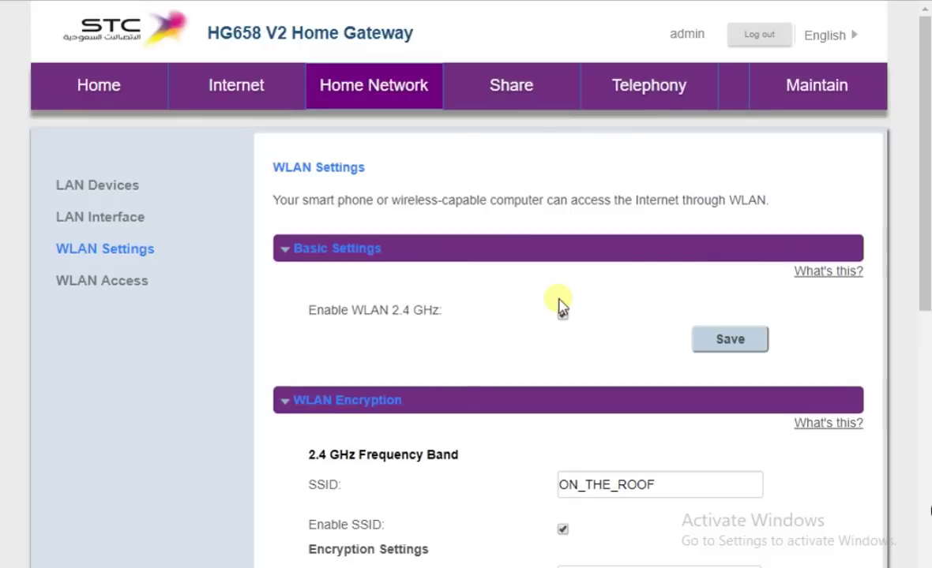
{"action": "left_click", "coordinate": [559, 311]}
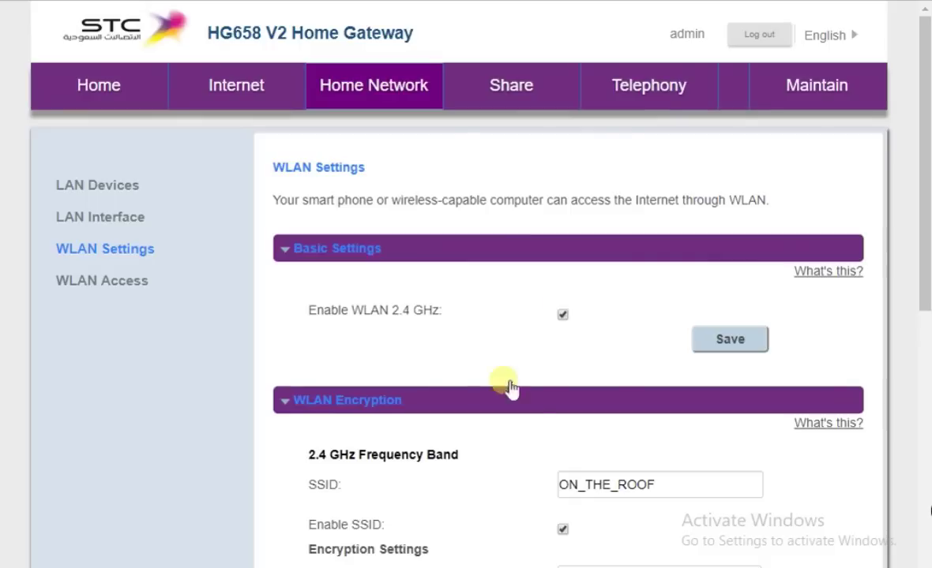